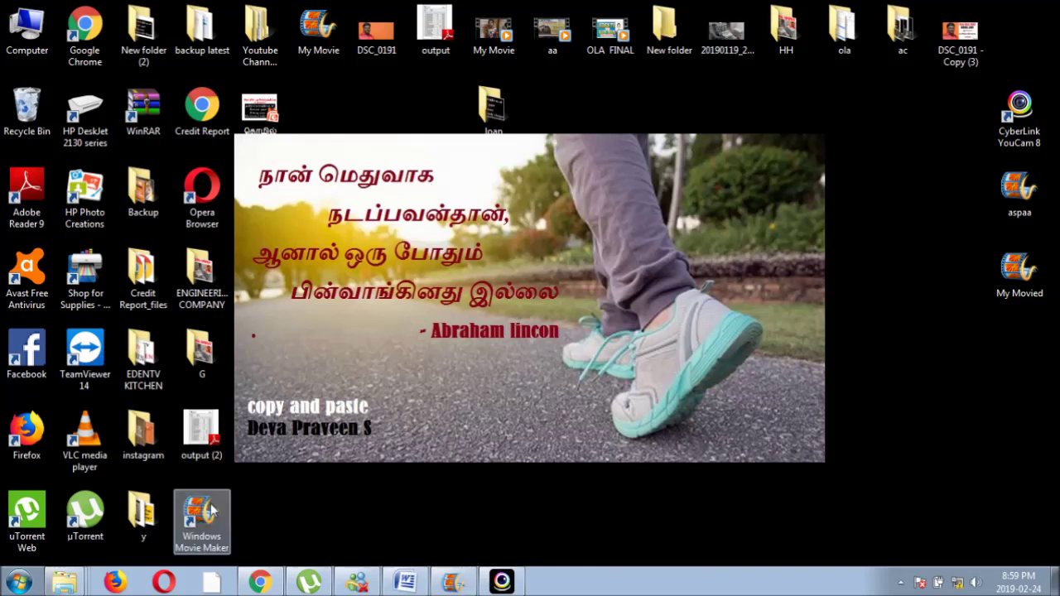
# Add all seventeen slides, Slide1 to Slide17, from E:\famous youtube channel to the project
pyautogui.click(454, 582)
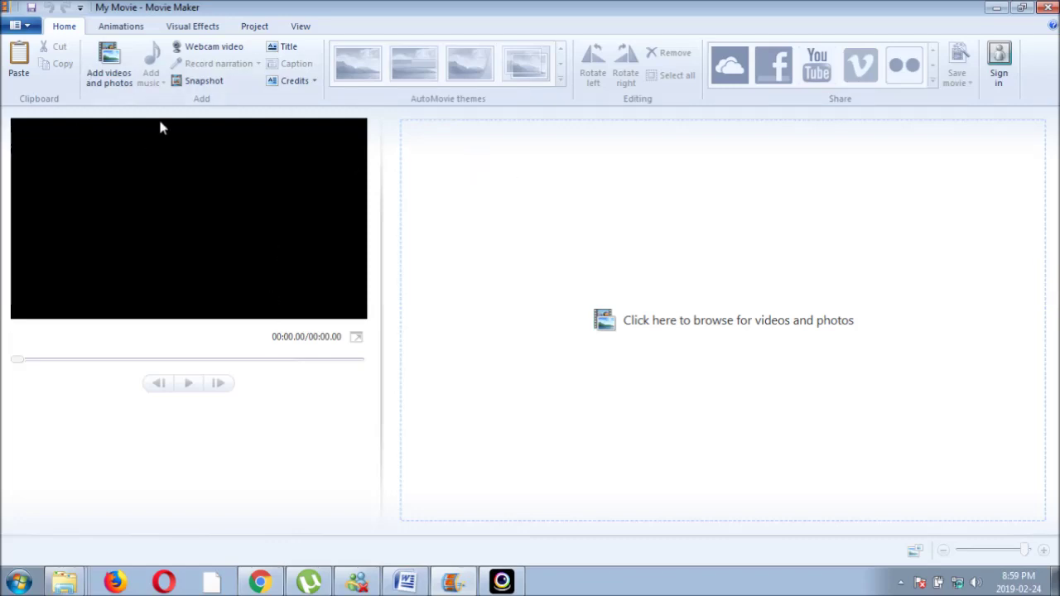
pyautogui.click(113, 89)
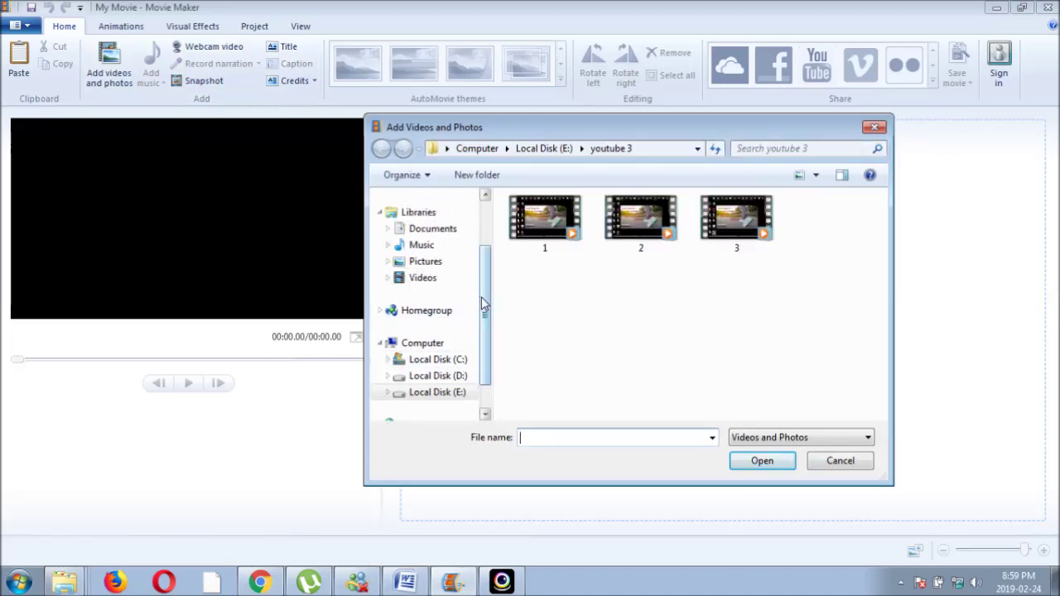
pyautogui.moveTo(485, 303); pyautogui.dragTo(476, 356)
pyautogui.click(439, 369)
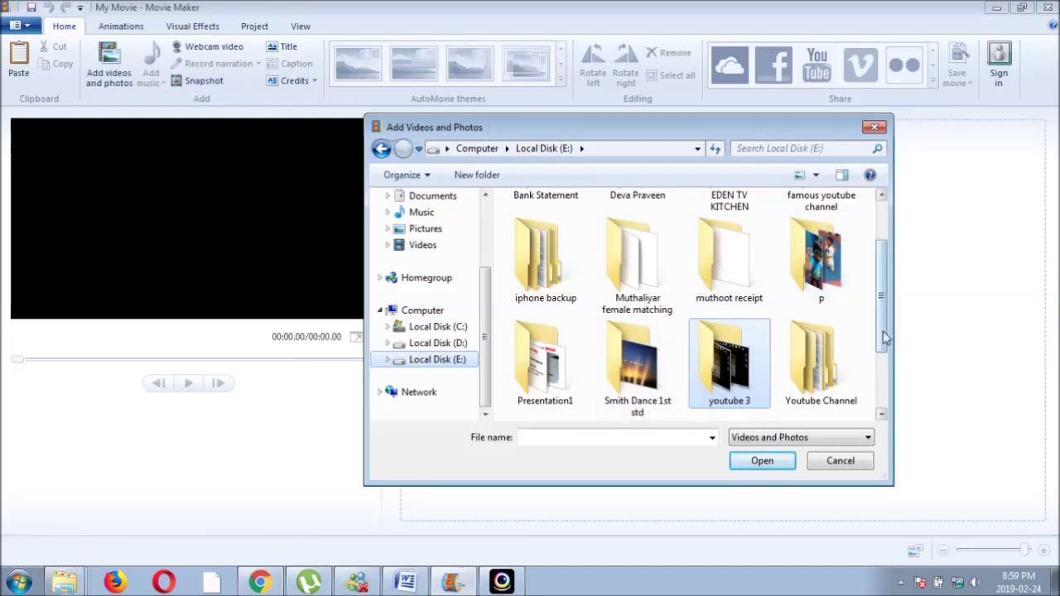
pyautogui.moveTo(884, 317); pyautogui.dragTo(901, 275)
pyautogui.doubleClick(798, 271)
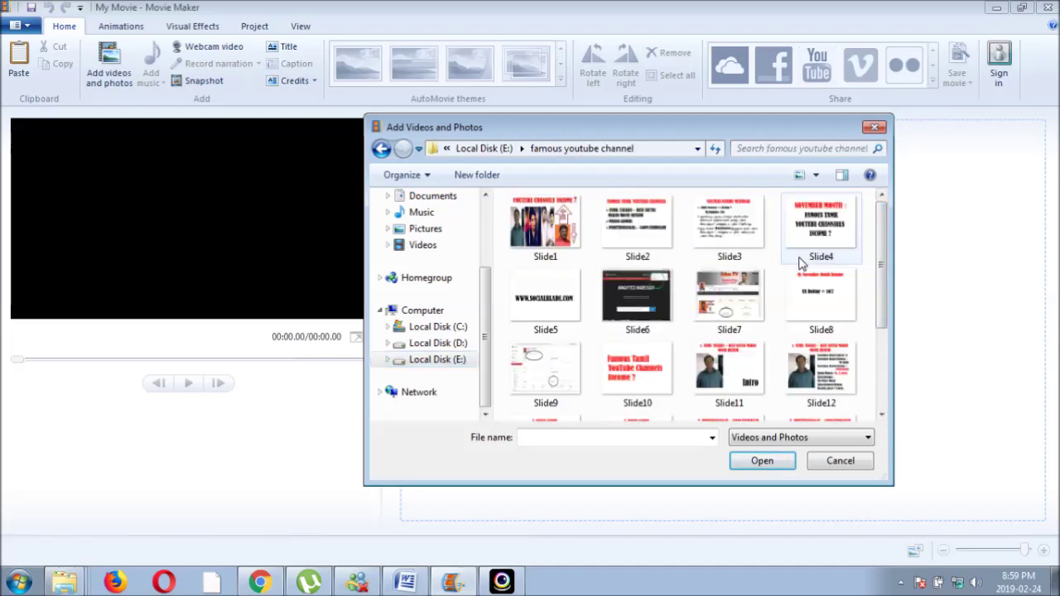
pyautogui.click(541, 241)
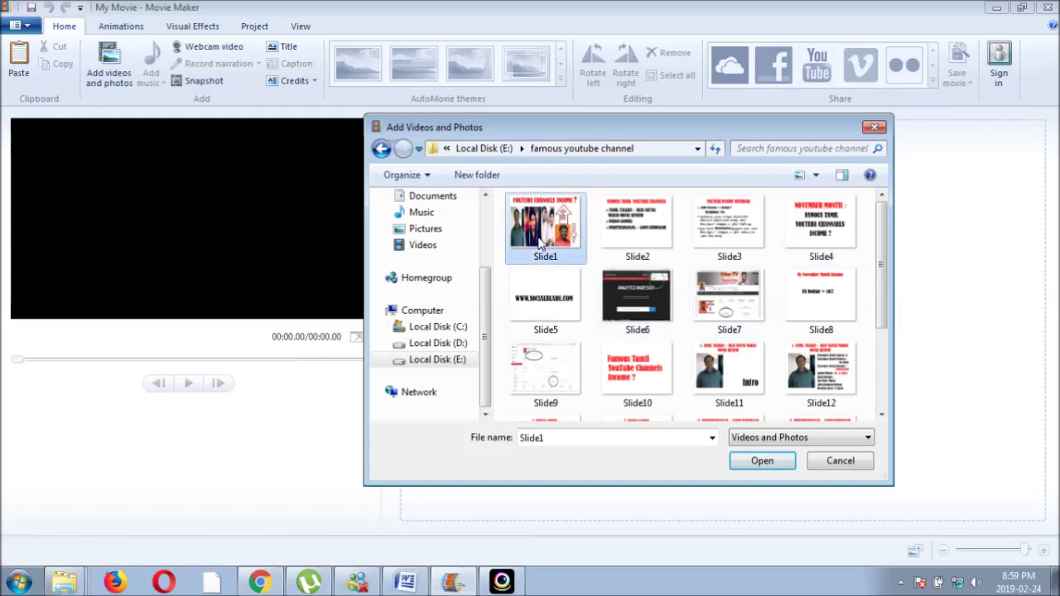
pyautogui.hotkey('ctrl', 'a')
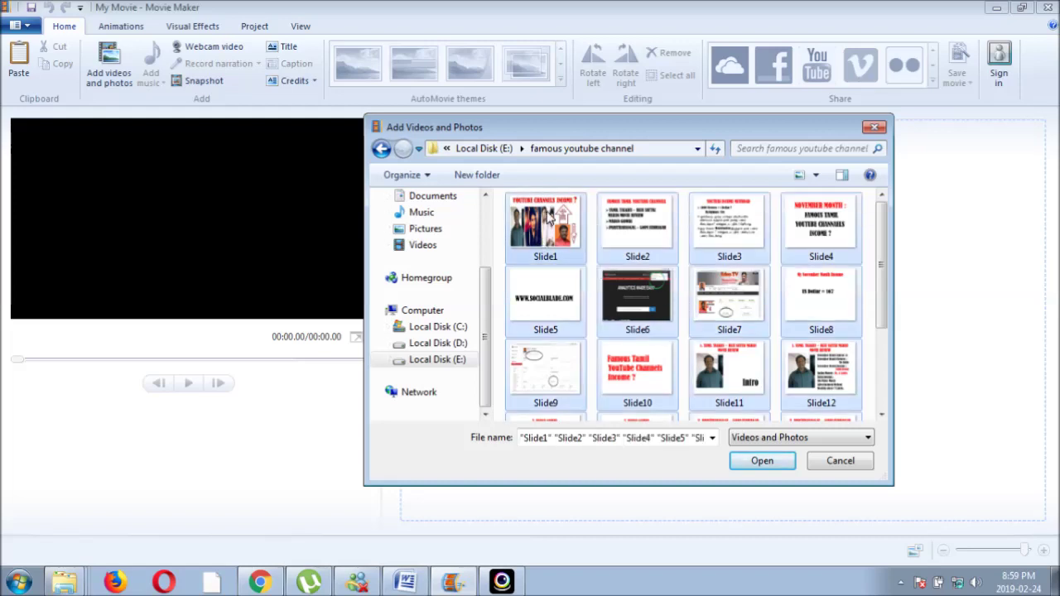
pyautogui.click(763, 461)
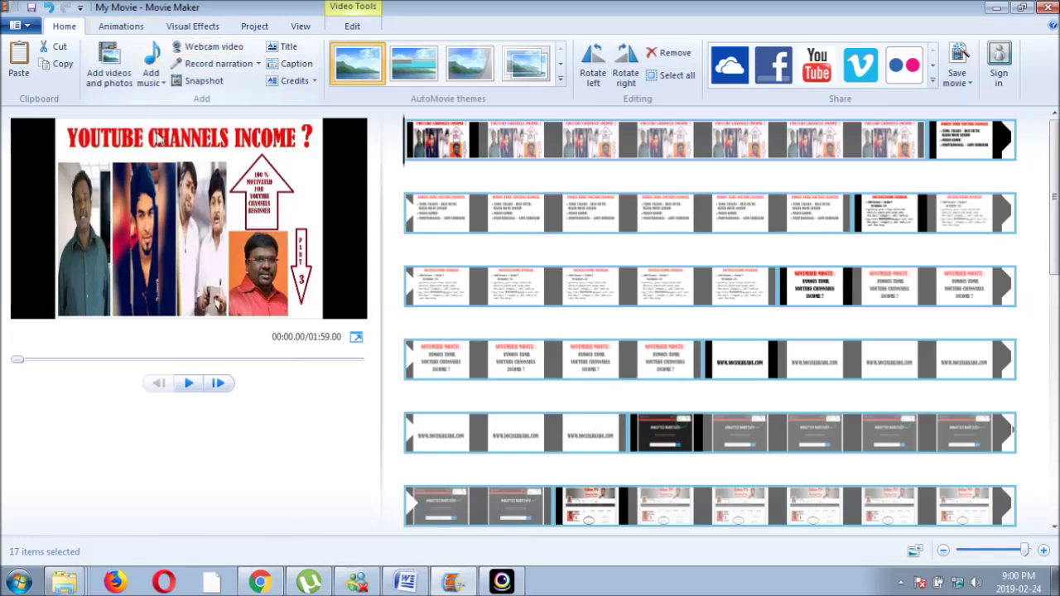
# Add New Recording 39 from Desktop > Youtube Channel Content > ITR as background music
pyautogui.click(149, 85)
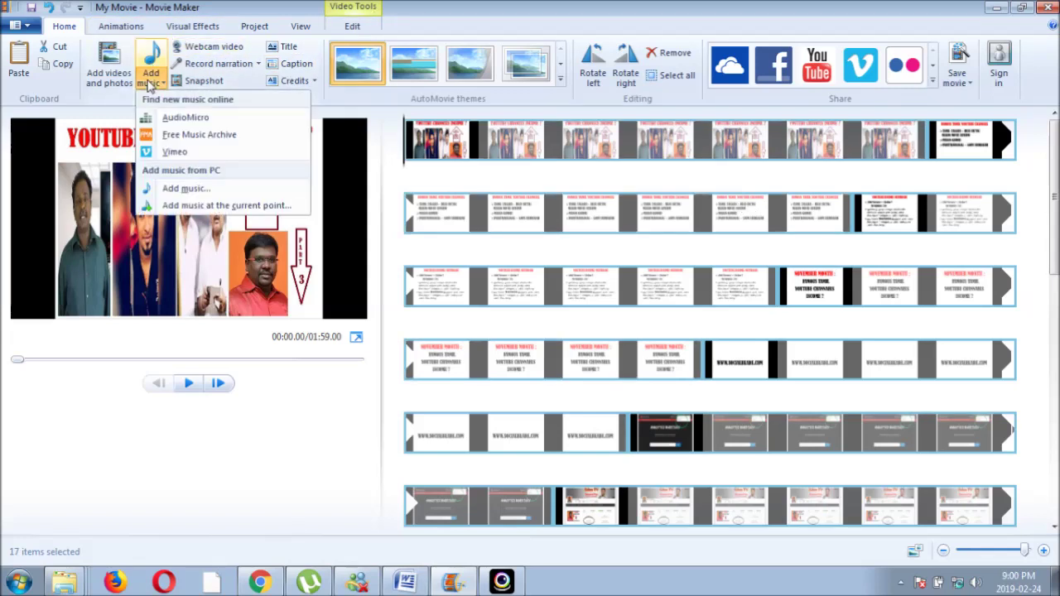
pyautogui.click(178, 190)
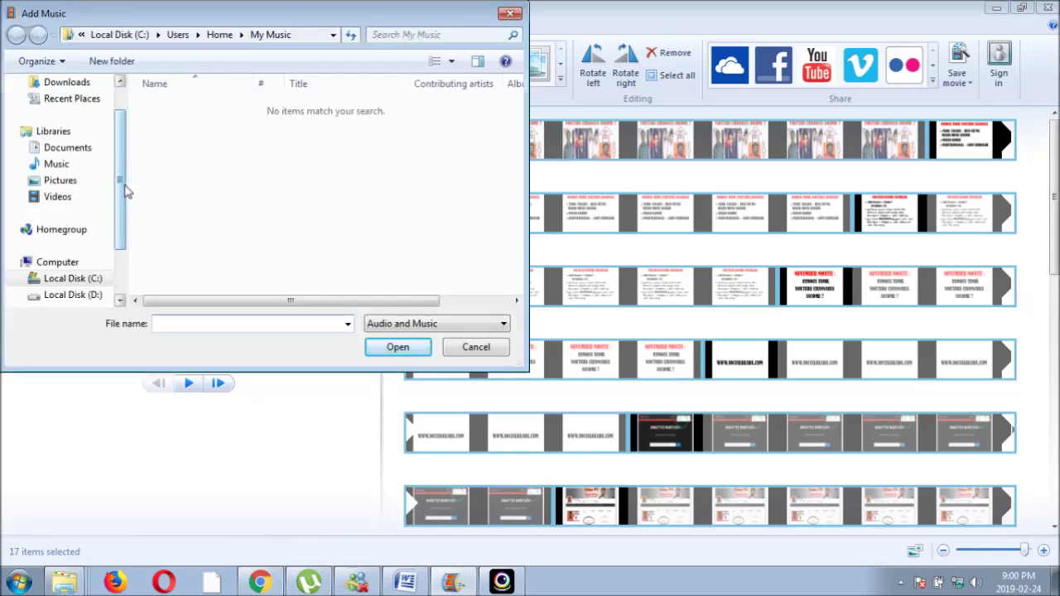
pyautogui.moveTo(126, 190); pyautogui.dragTo(127, 156)
pyautogui.click(66, 106)
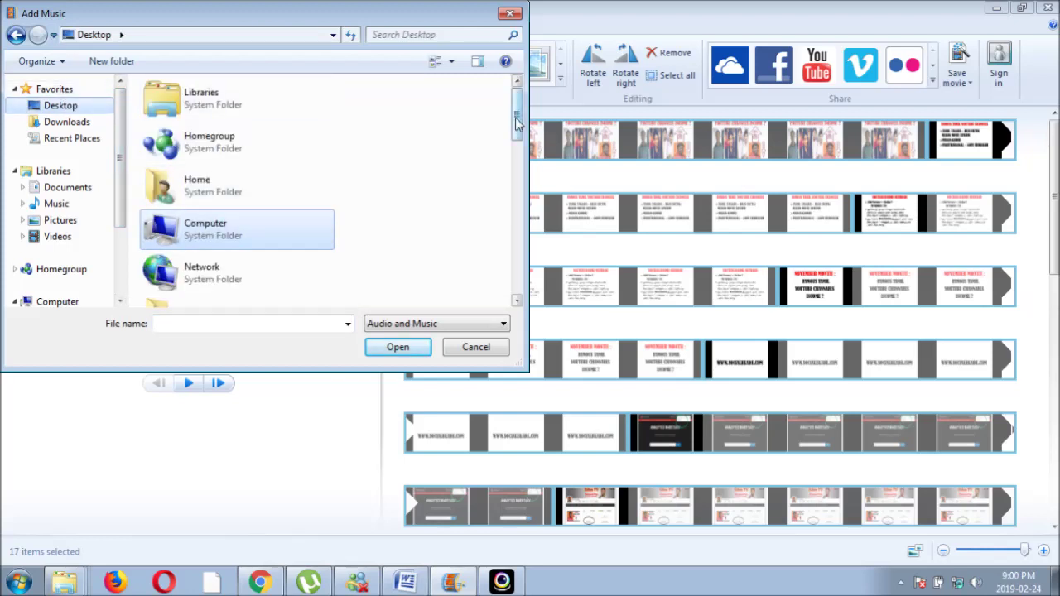
pyautogui.moveTo(516, 122); pyautogui.dragTo(487, 267)
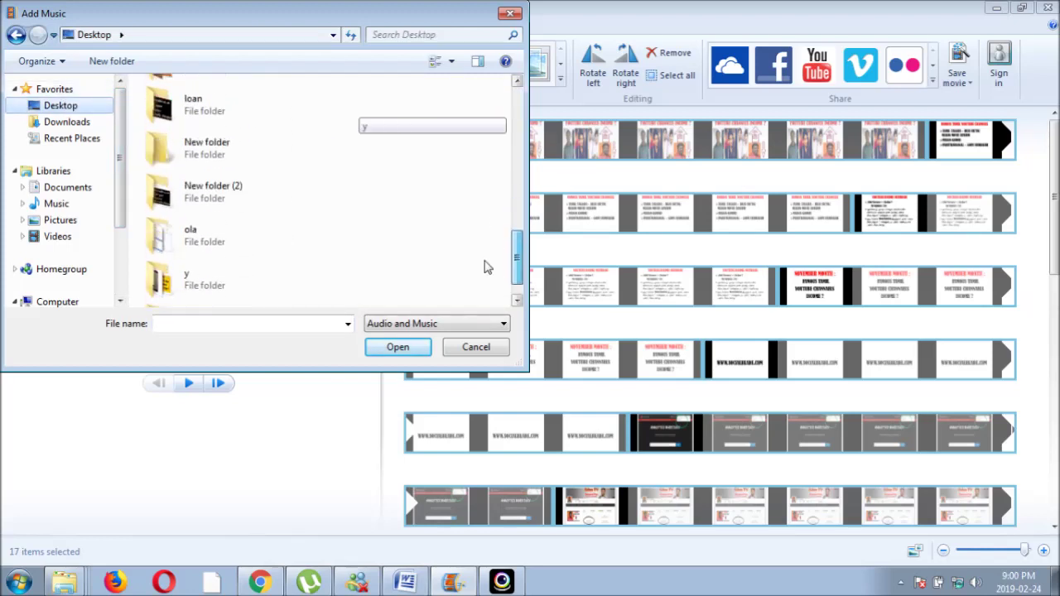
pyautogui.scroll(-1, 487, 267)
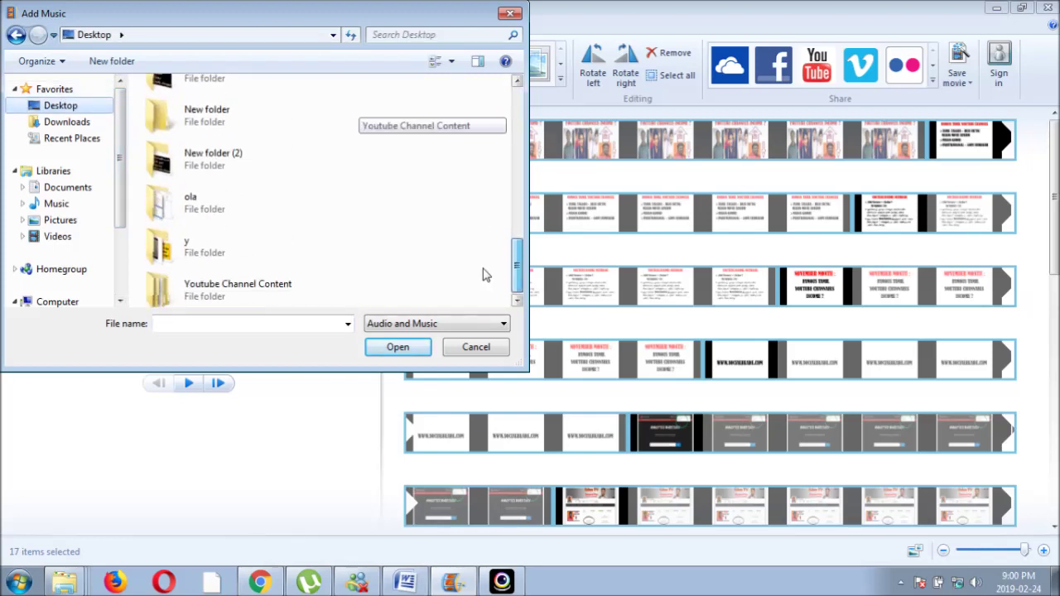
pyautogui.doubleClick(276, 285)
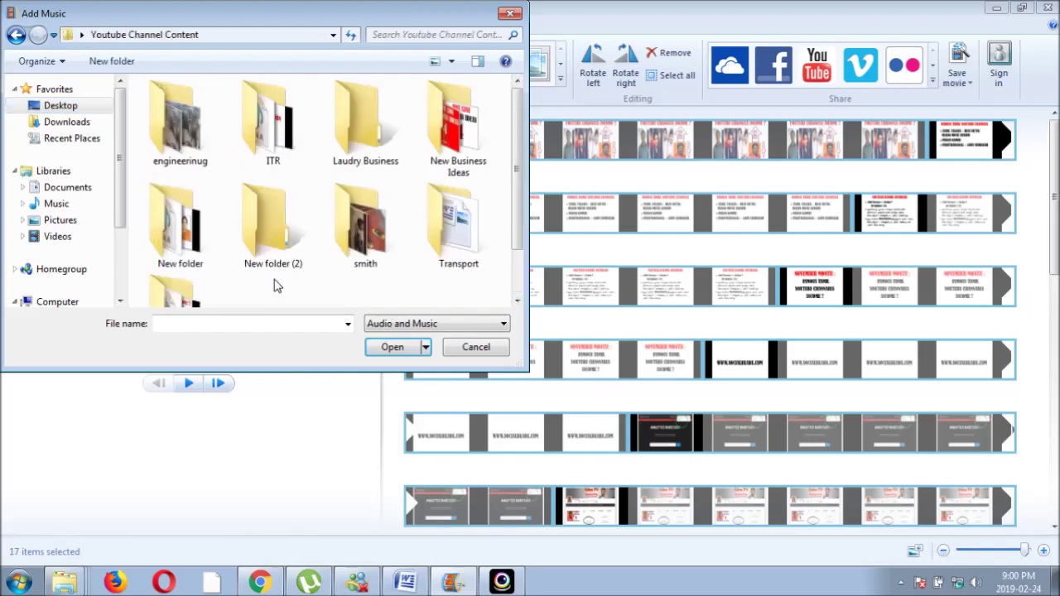
pyautogui.doubleClick(210, 152)
pyautogui.click(16, 35)
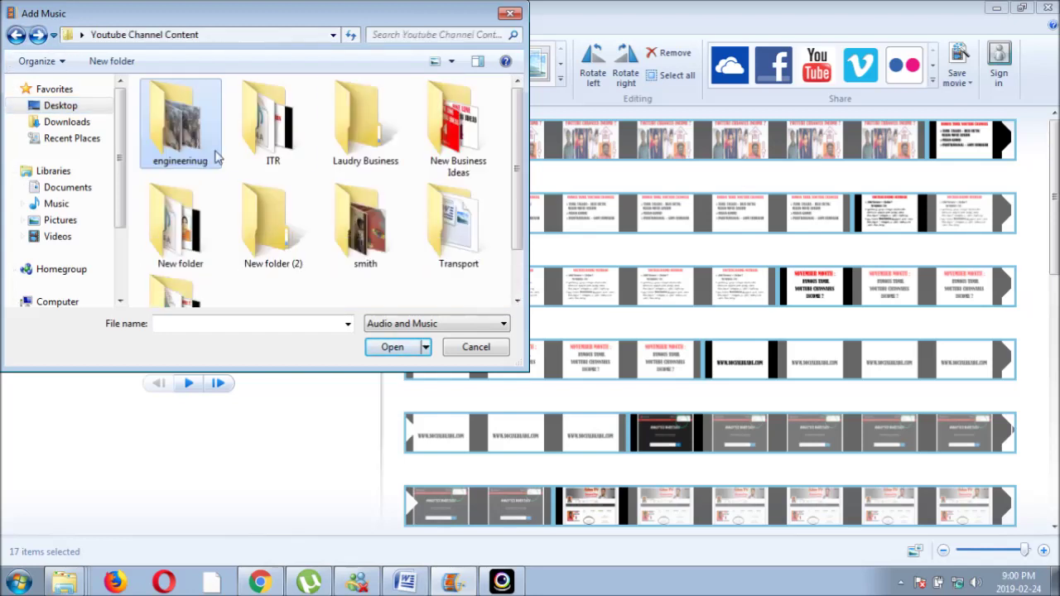
pyautogui.doubleClick(273, 137)
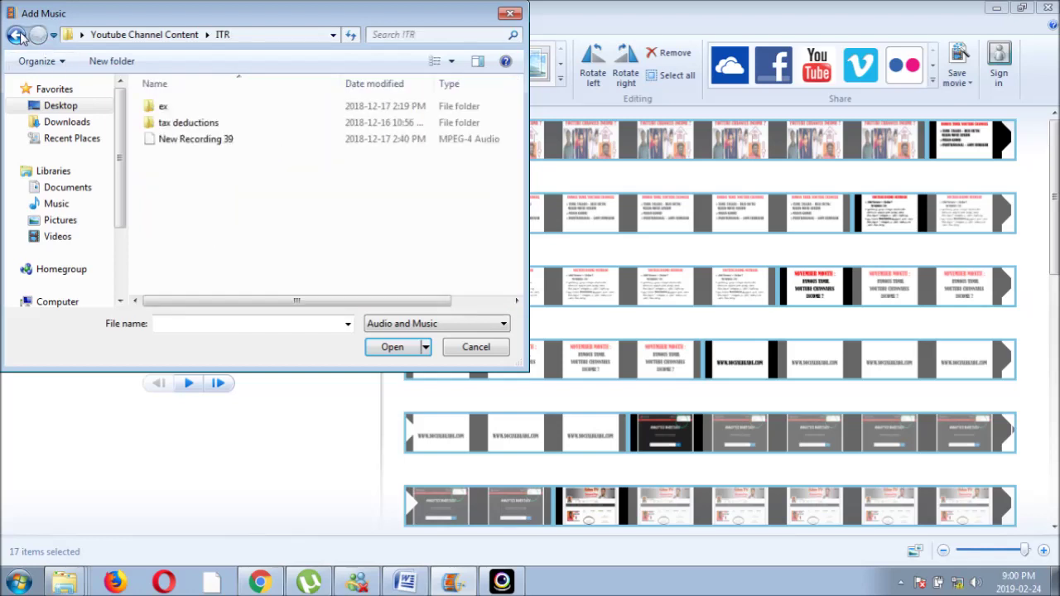
pyautogui.click(168, 141)
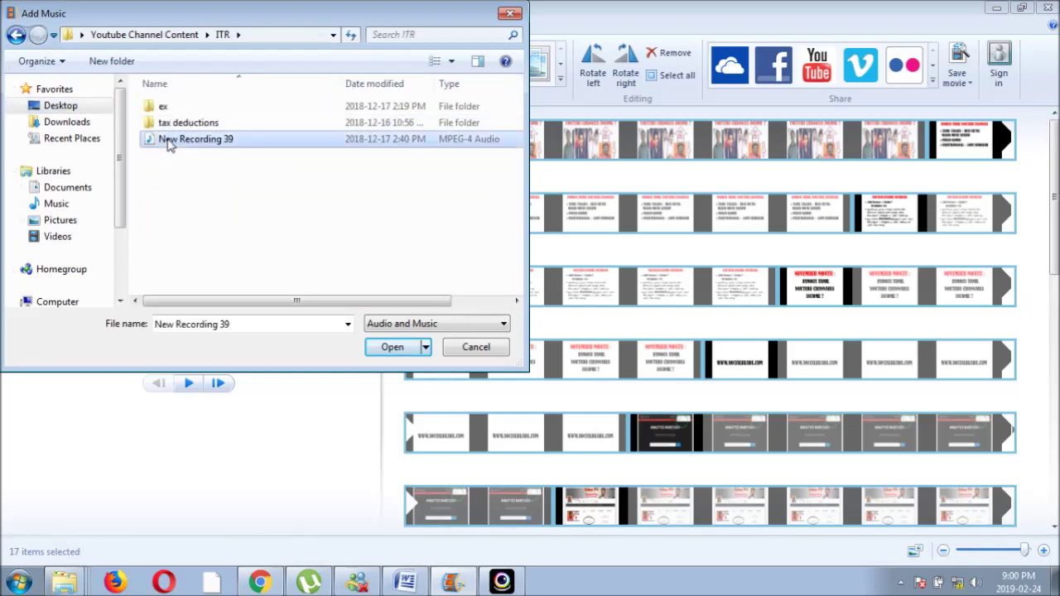
pyautogui.click(393, 348)
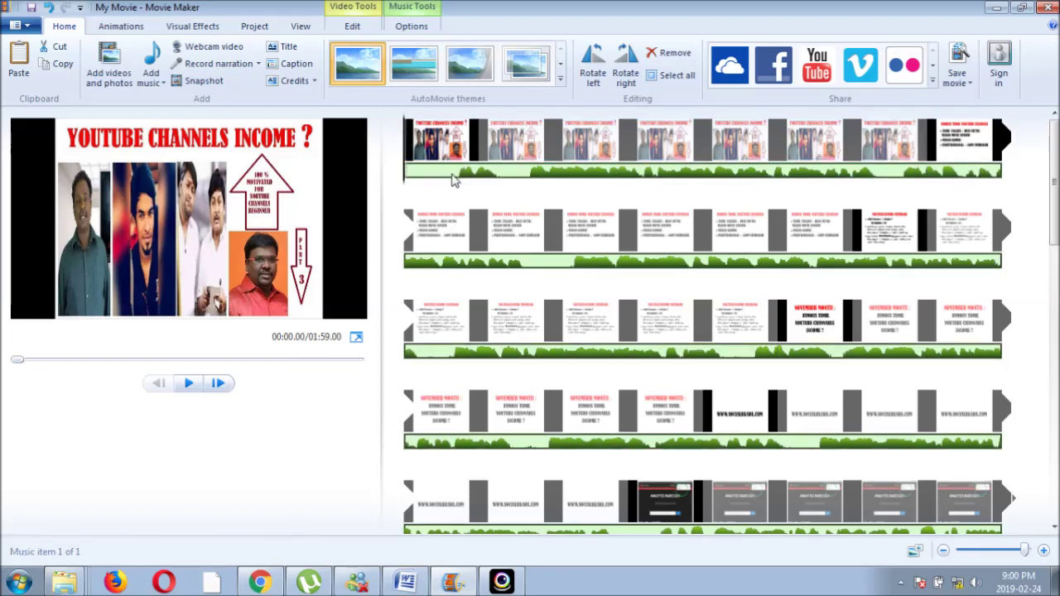
# Remove the stray 0.67-second opening piece of the voice track
pyautogui.click(486, 173)
pyautogui.click(436, 144)
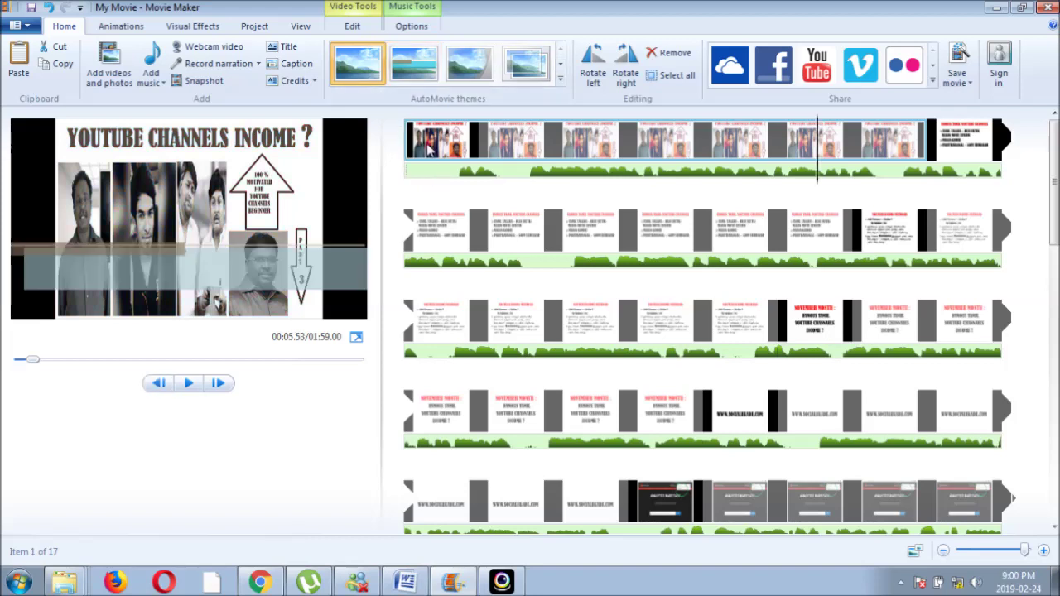
pyautogui.click(476, 156)
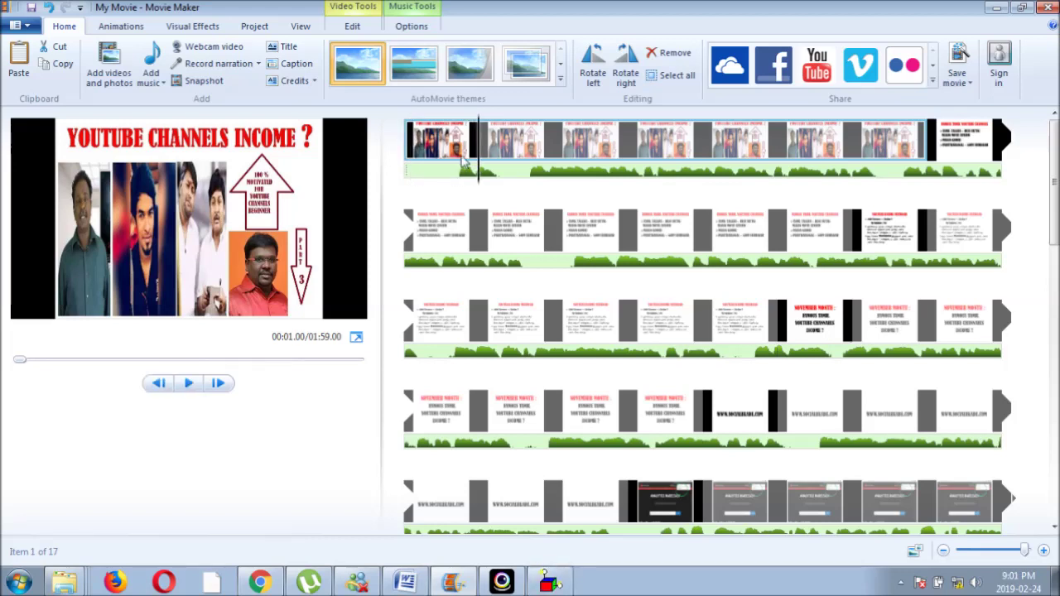
pyautogui.moveTo(476, 164); pyautogui.dragTo(455, 145)
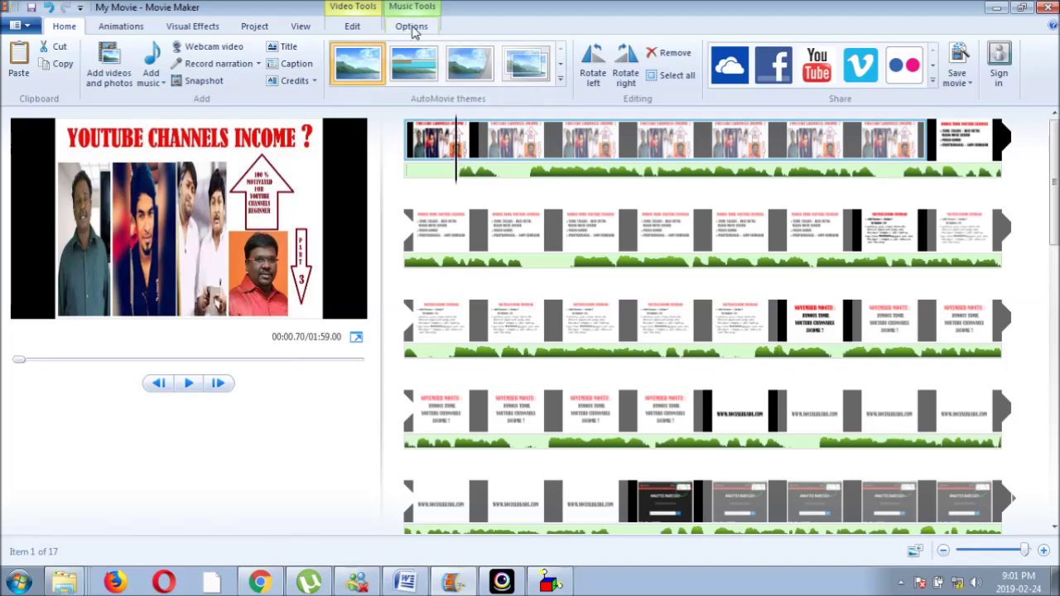
pyautogui.click(412, 27)
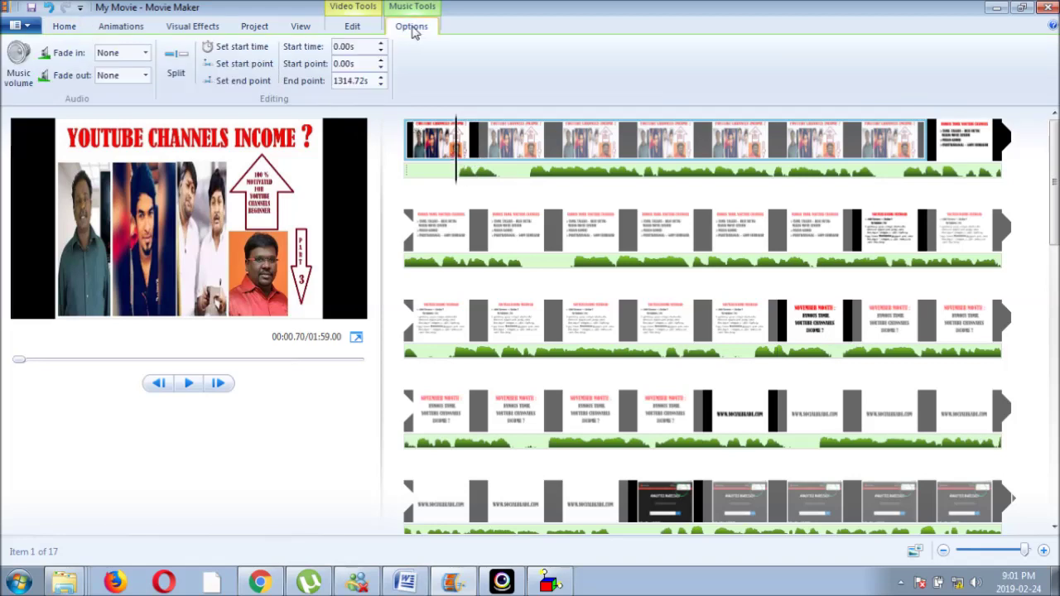
pyautogui.click(176, 74)
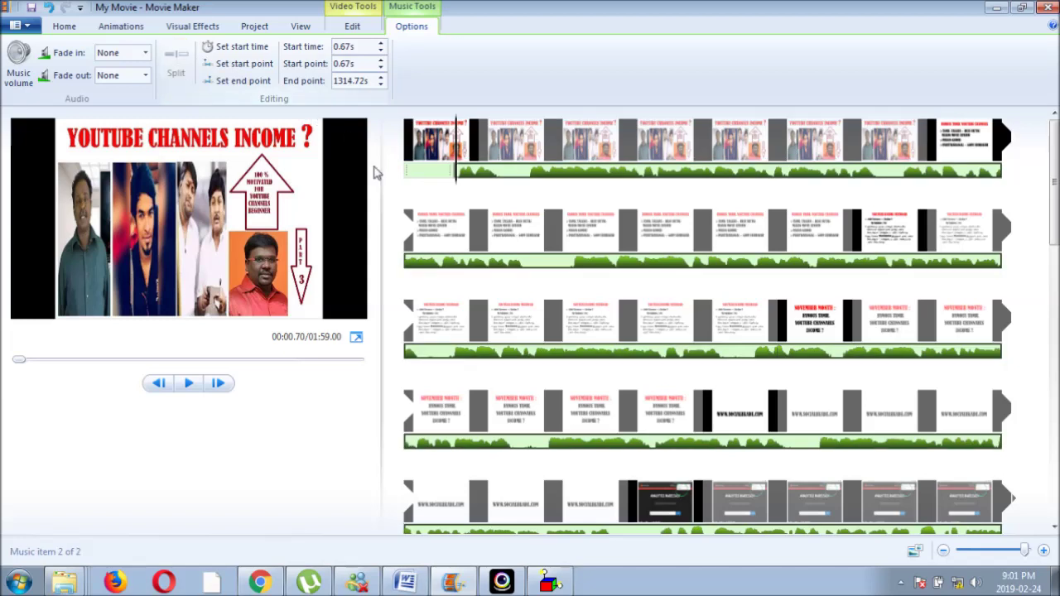
pyautogui.rightClick(441, 174)
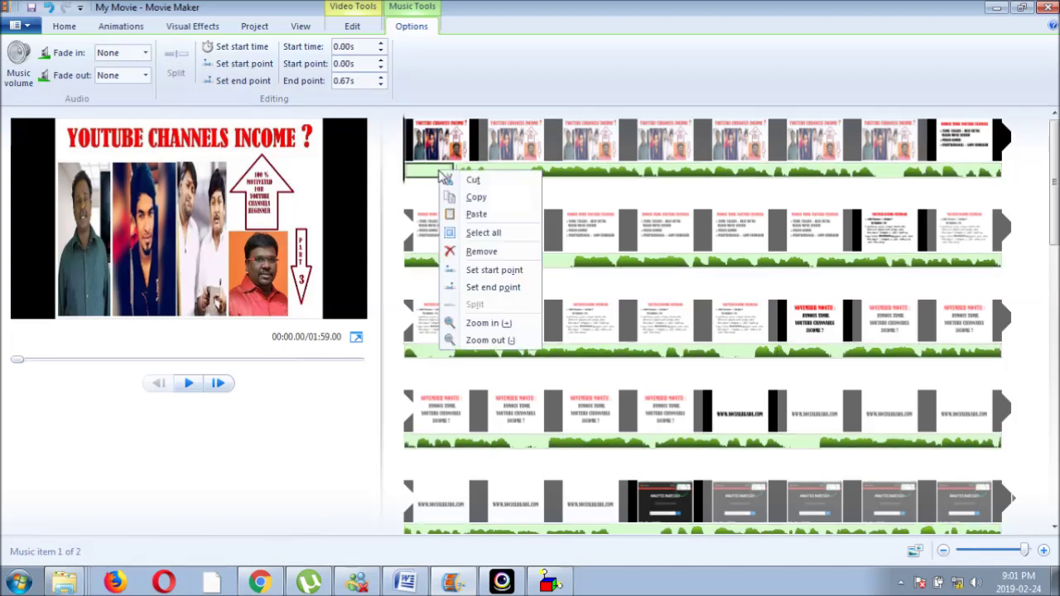
pyautogui.click(482, 252)
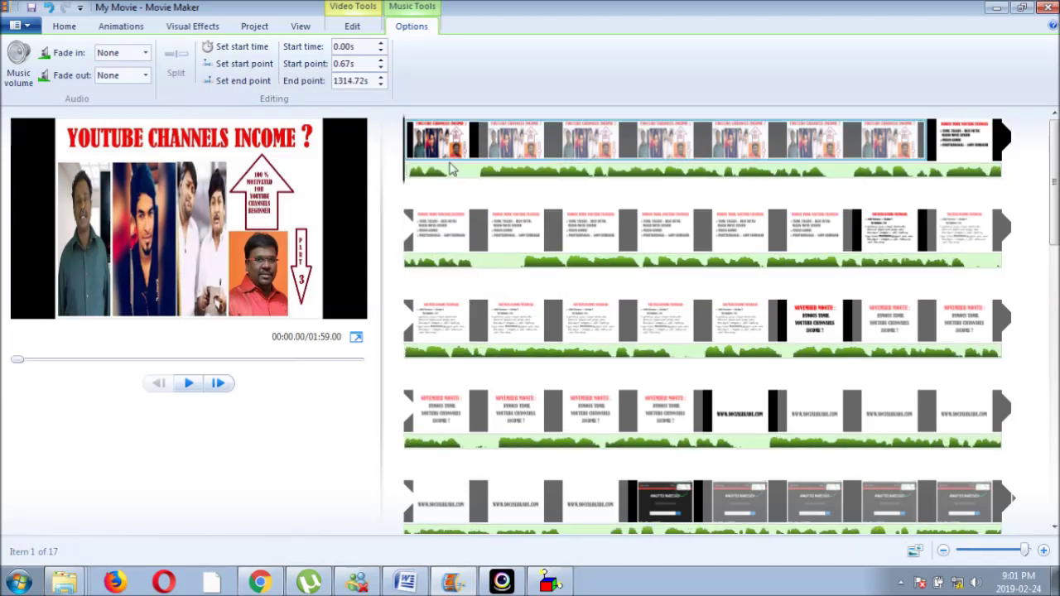
# Play back the first few seconds of the slideshow to check the start
pyautogui.click(700, 147)
pyautogui.press('space')
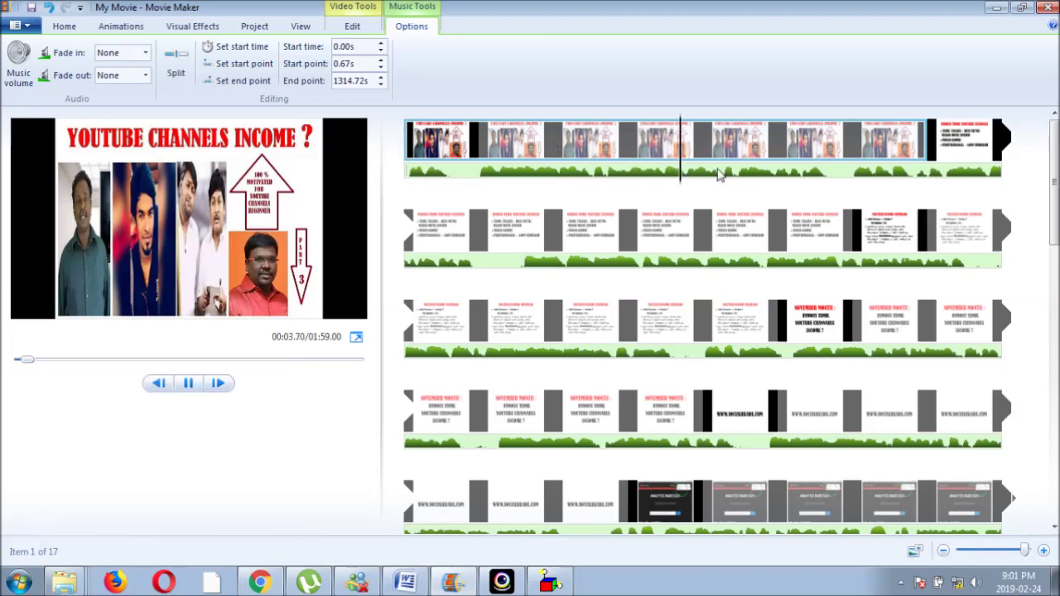
pyautogui.press('space')
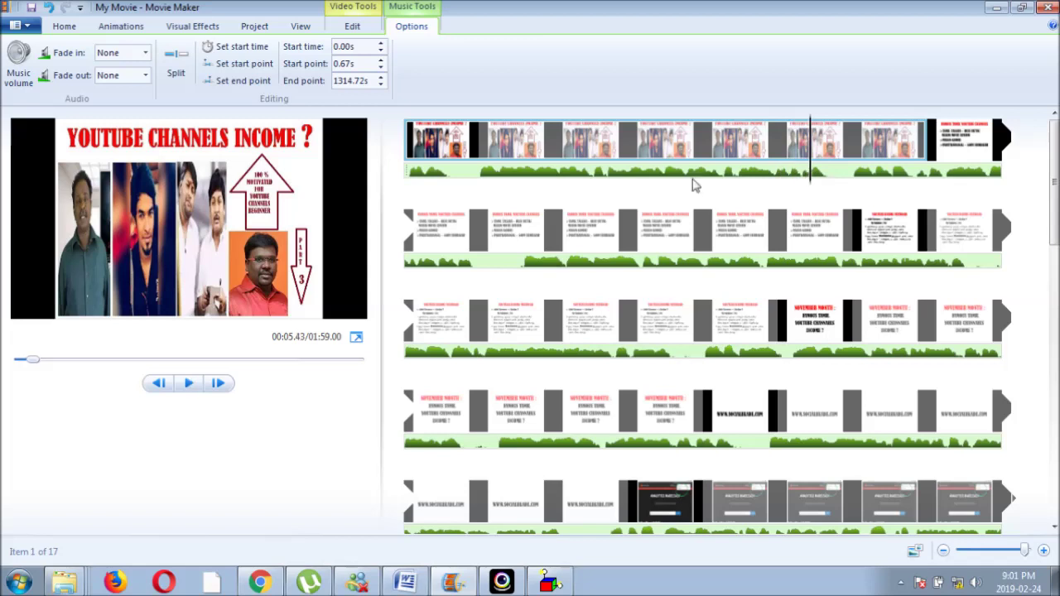
pyautogui.click(842, 176)
pyautogui.click(352, 28)
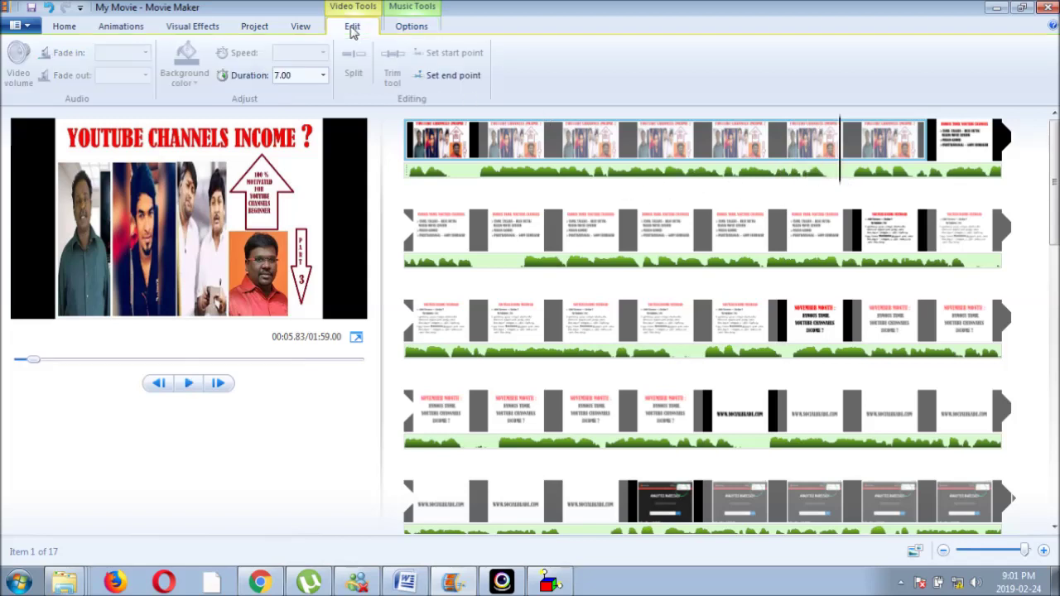
# Give the first YouTube Channels Income slide a 50-second duration, making the movie 02:42 long
pyautogui.click(557, 144)
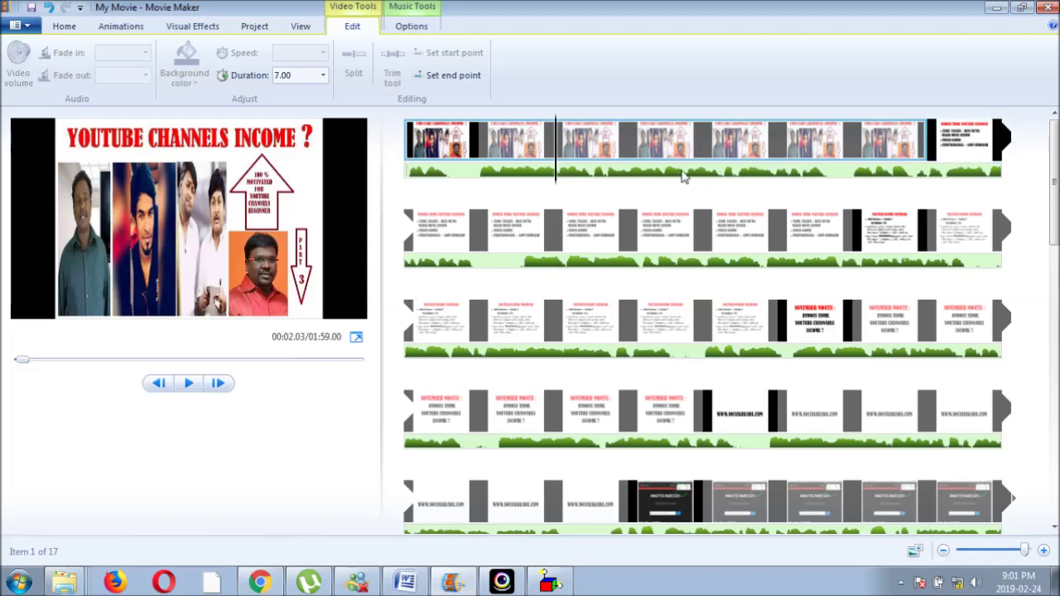
pyautogui.click(299, 78)
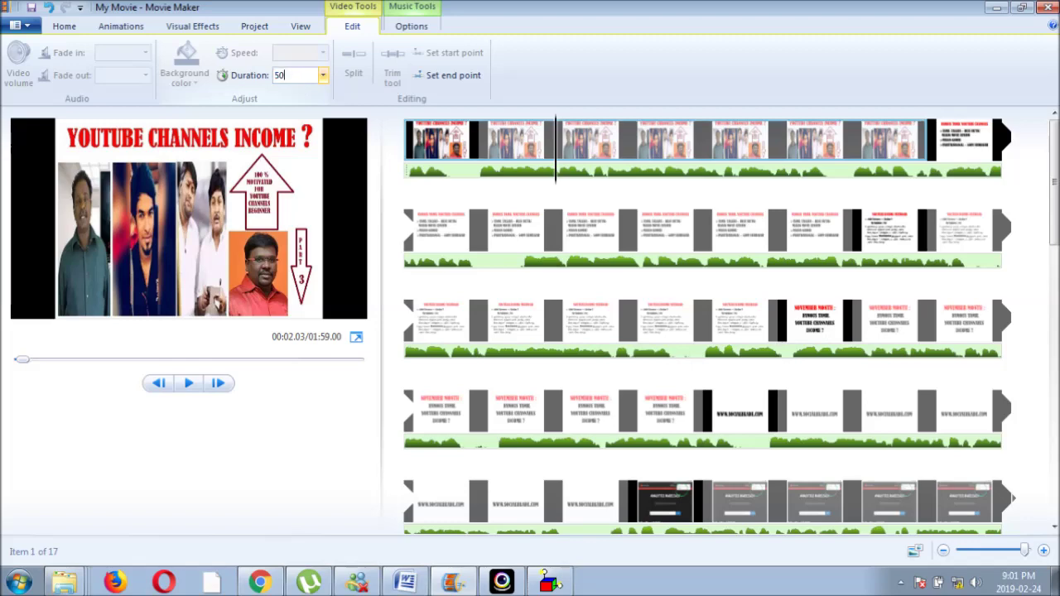
pyautogui.press('Return')
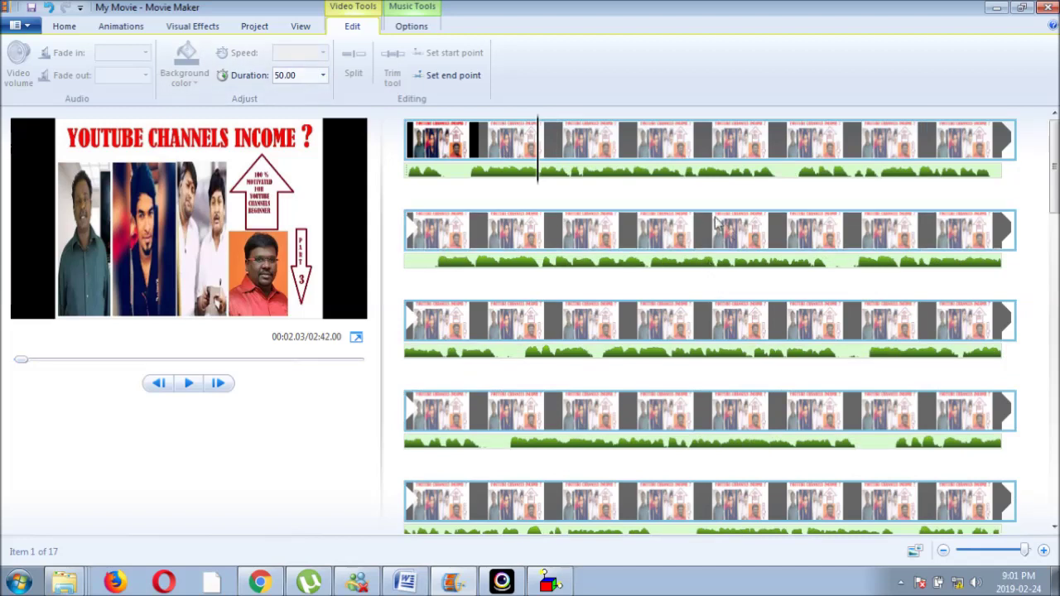
pyautogui.click(634, 236)
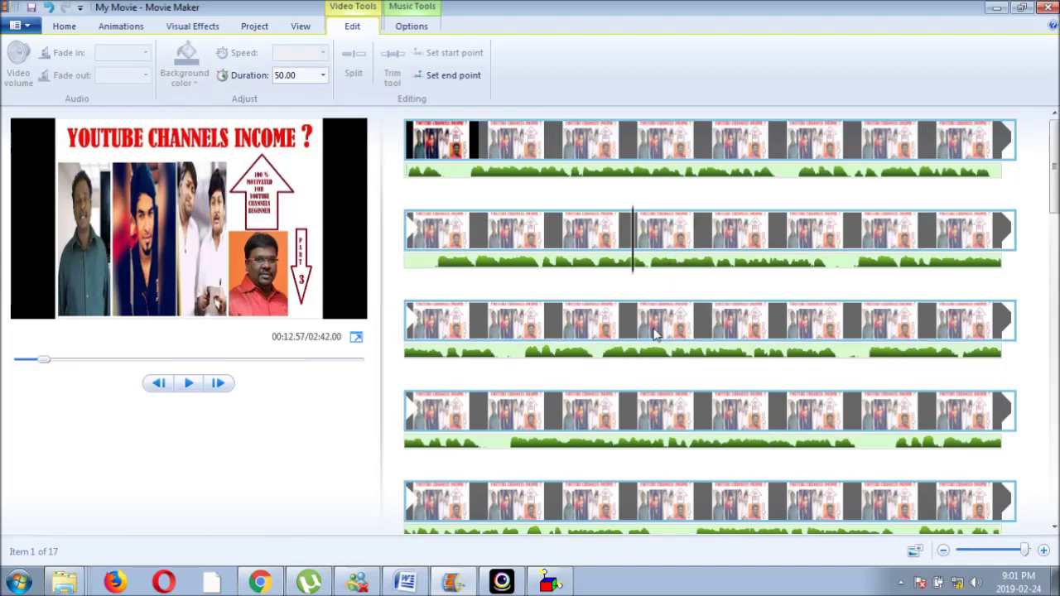
pyautogui.scroll(-1, 654, 332)
pyautogui.click(411, 193)
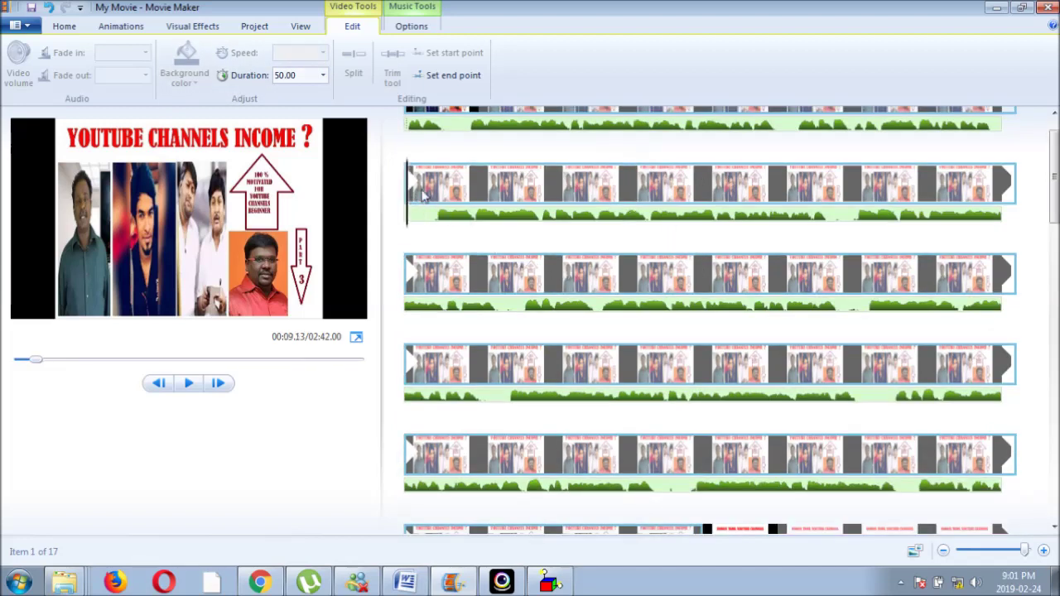
pyautogui.click(413, 27)
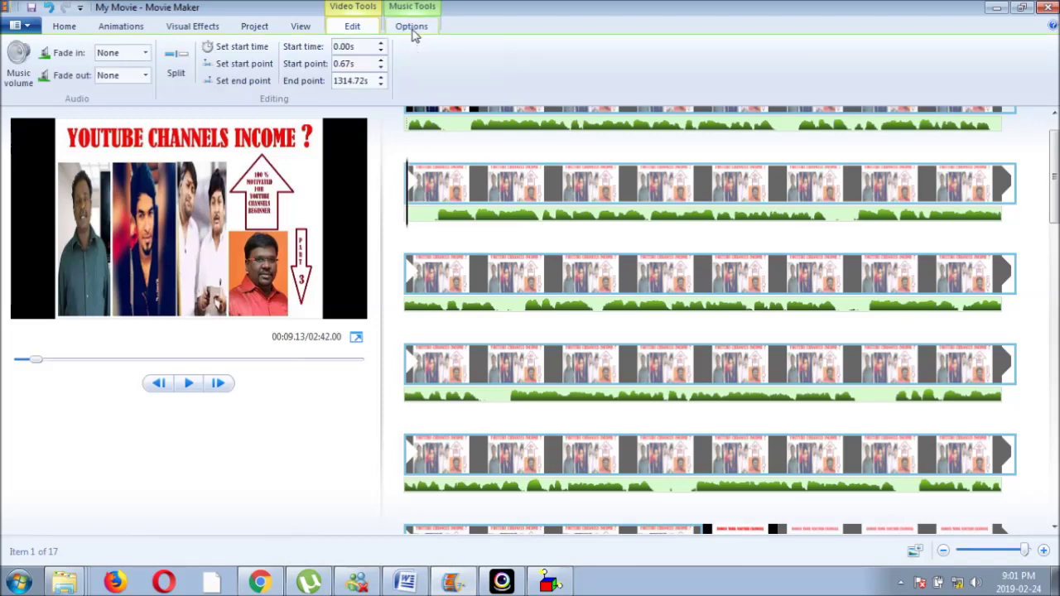
# Split the voice recording at about 9.1 seconds and bring up the MPEG-4/H.264 Save Movie dialog
pyautogui.click(179, 66)
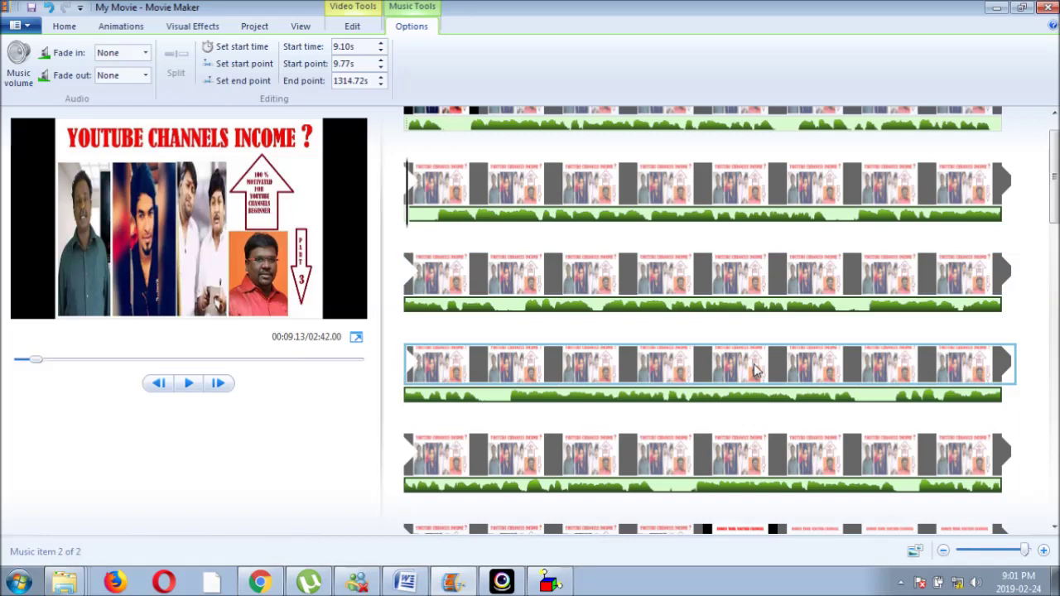
pyautogui.scroll(-1, 753, 370)
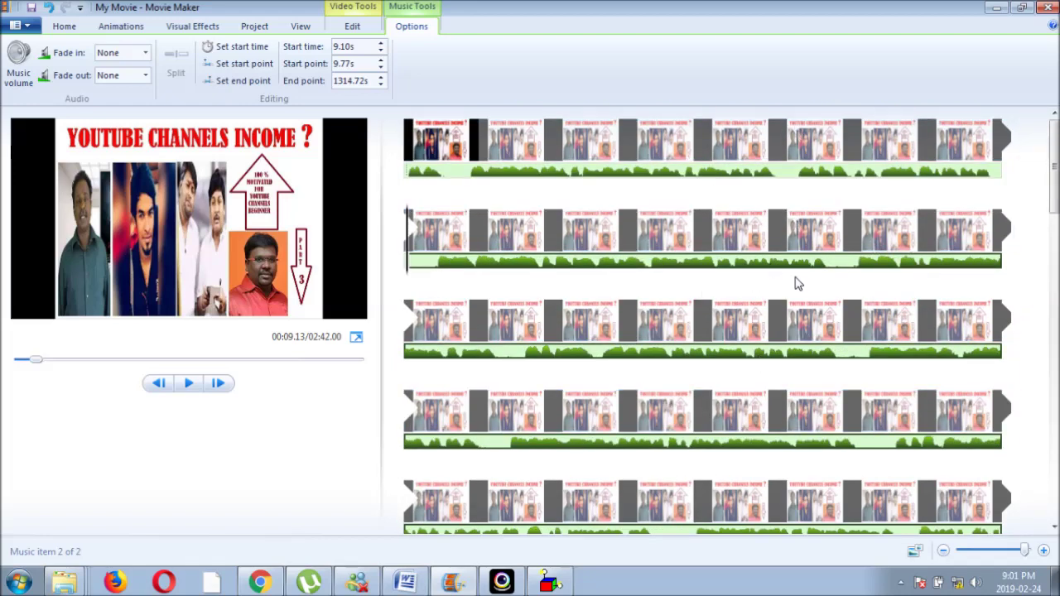
pyautogui.scroll(-5, 798, 284)
pyautogui.scroll(6, 801, 282)
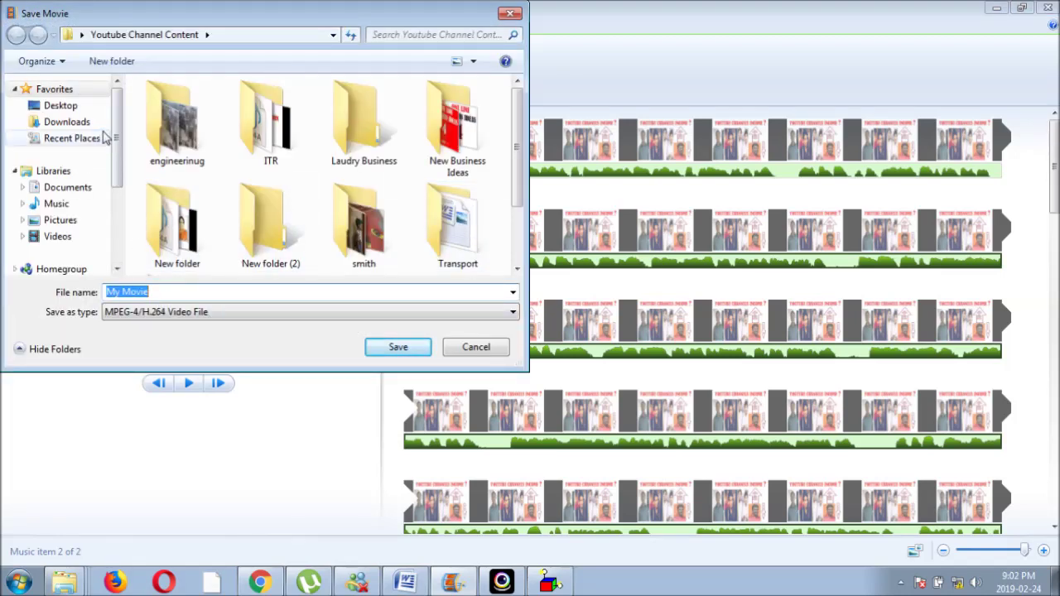
# Save the movie as 'famous final out' on Local Disk (E:), letting rendering continue past the cancel prompt
pyautogui.moveTo(116, 149); pyautogui.dragTo(117, 203)
pyautogui.click(90, 251)
pyautogui.click(176, 294)
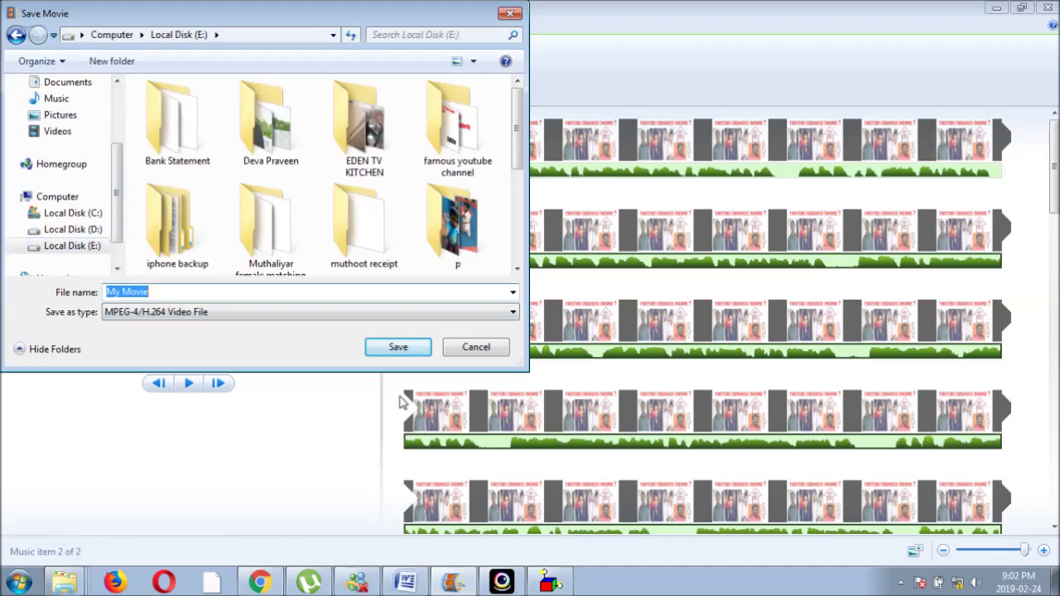
pyautogui.write('fa')
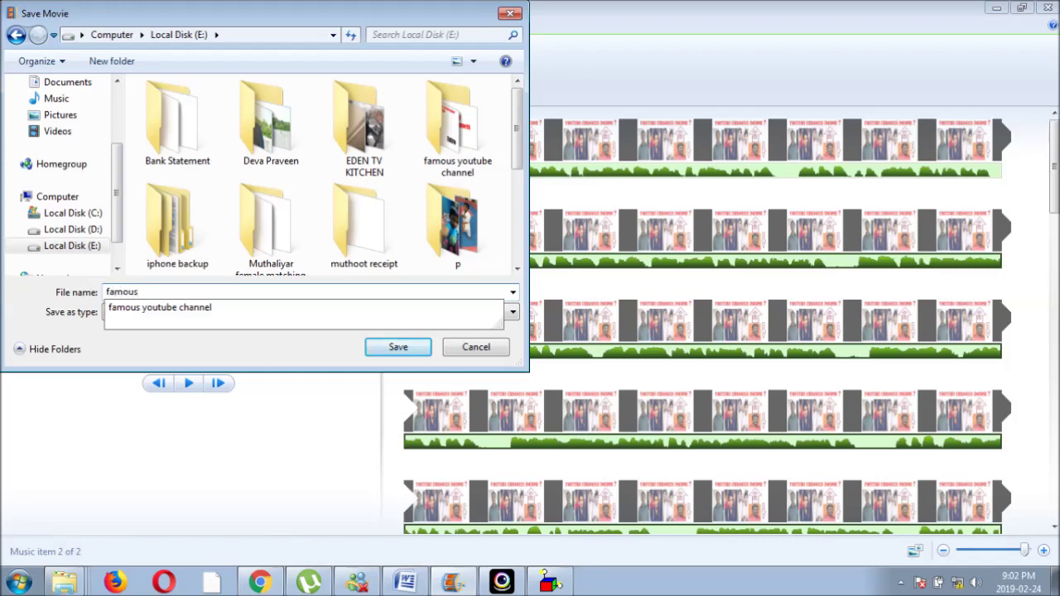
pyautogui.write('mous final out')
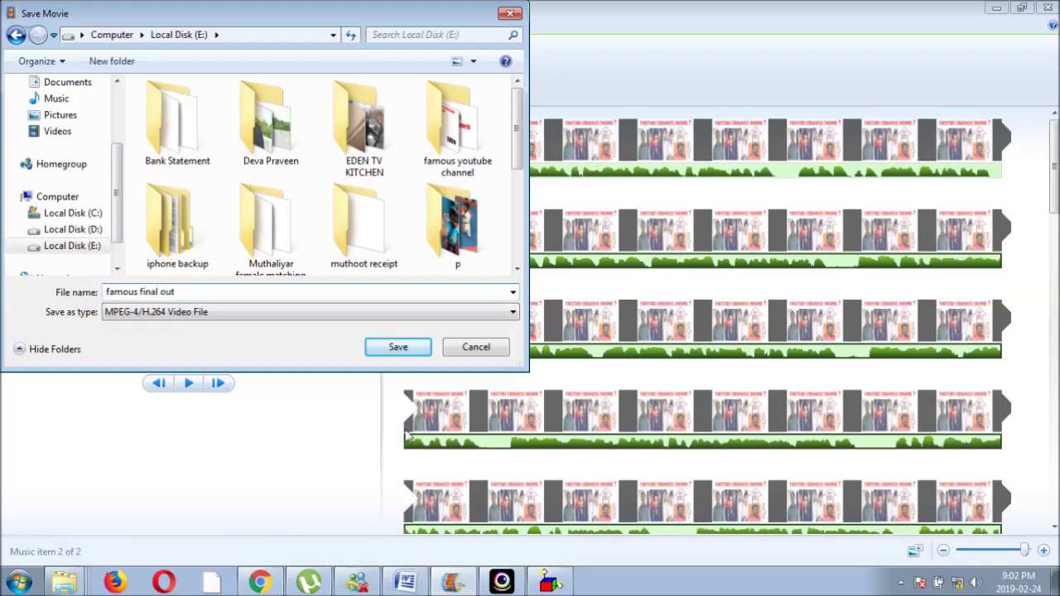
pyautogui.click(406, 349)
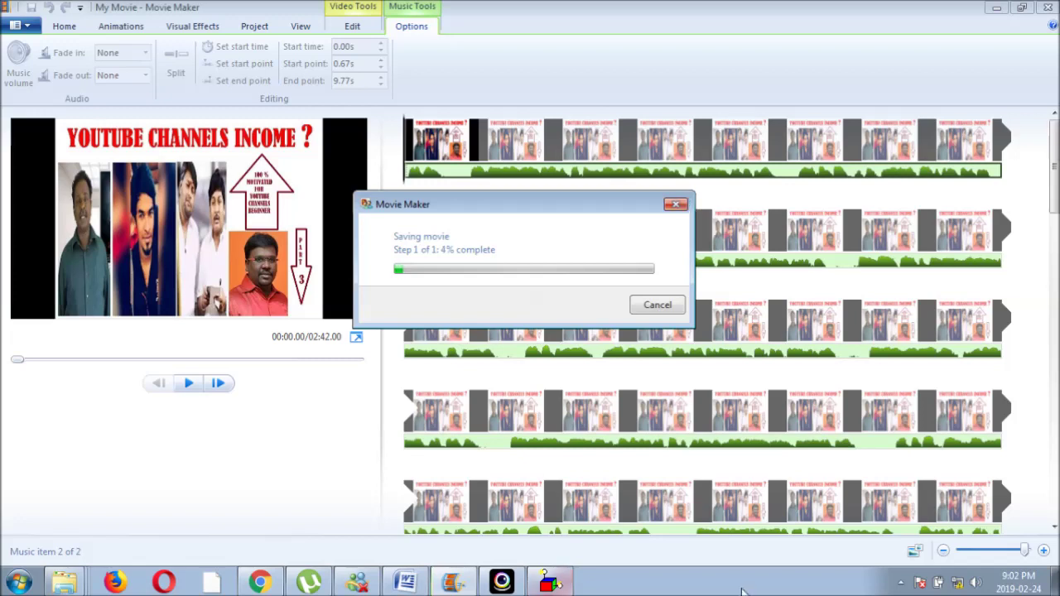
pyautogui.click(655, 305)
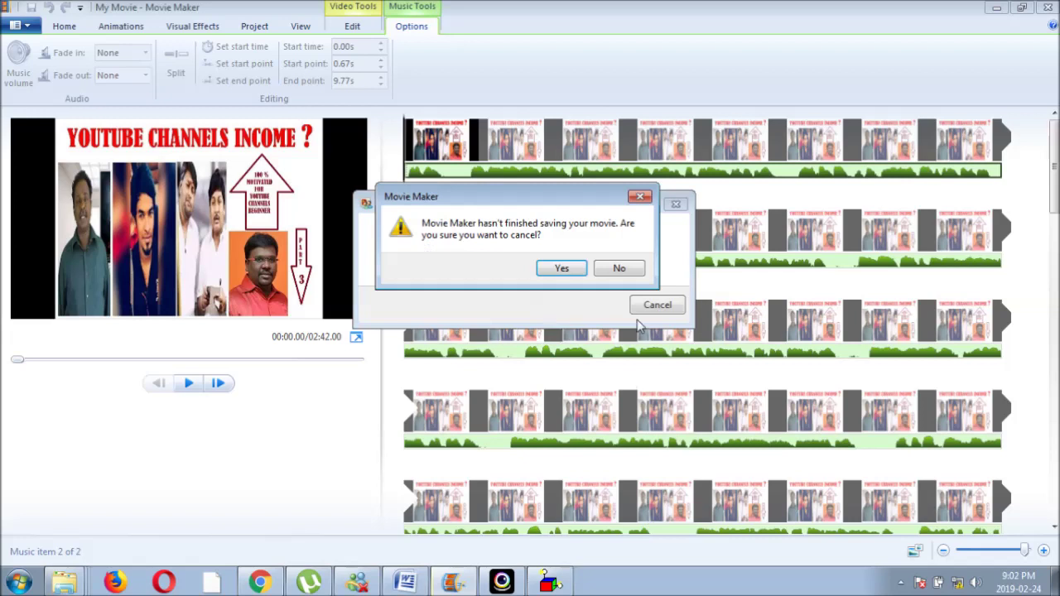
pyautogui.click(639, 196)
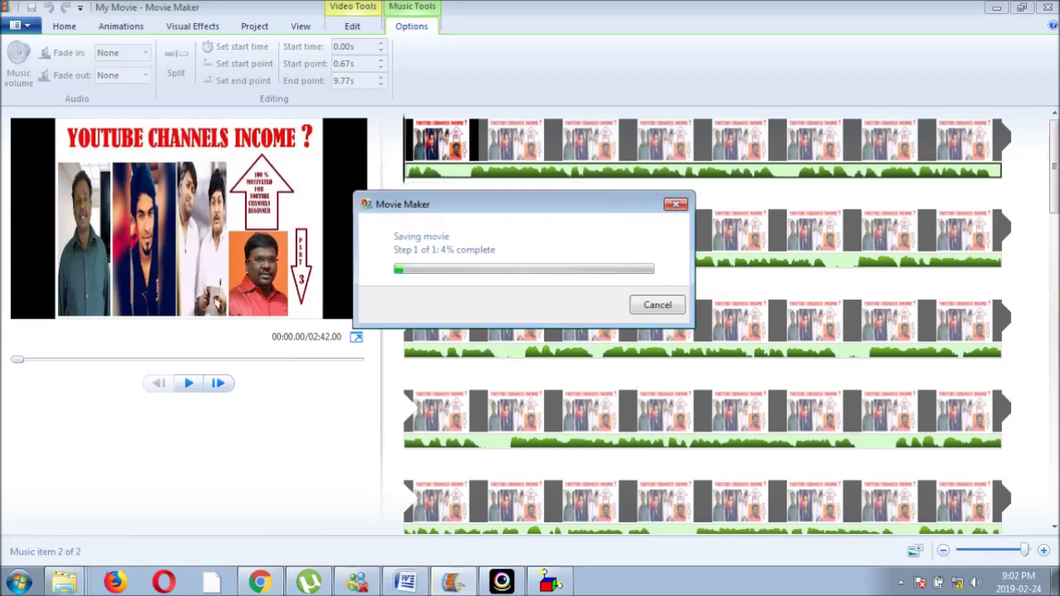